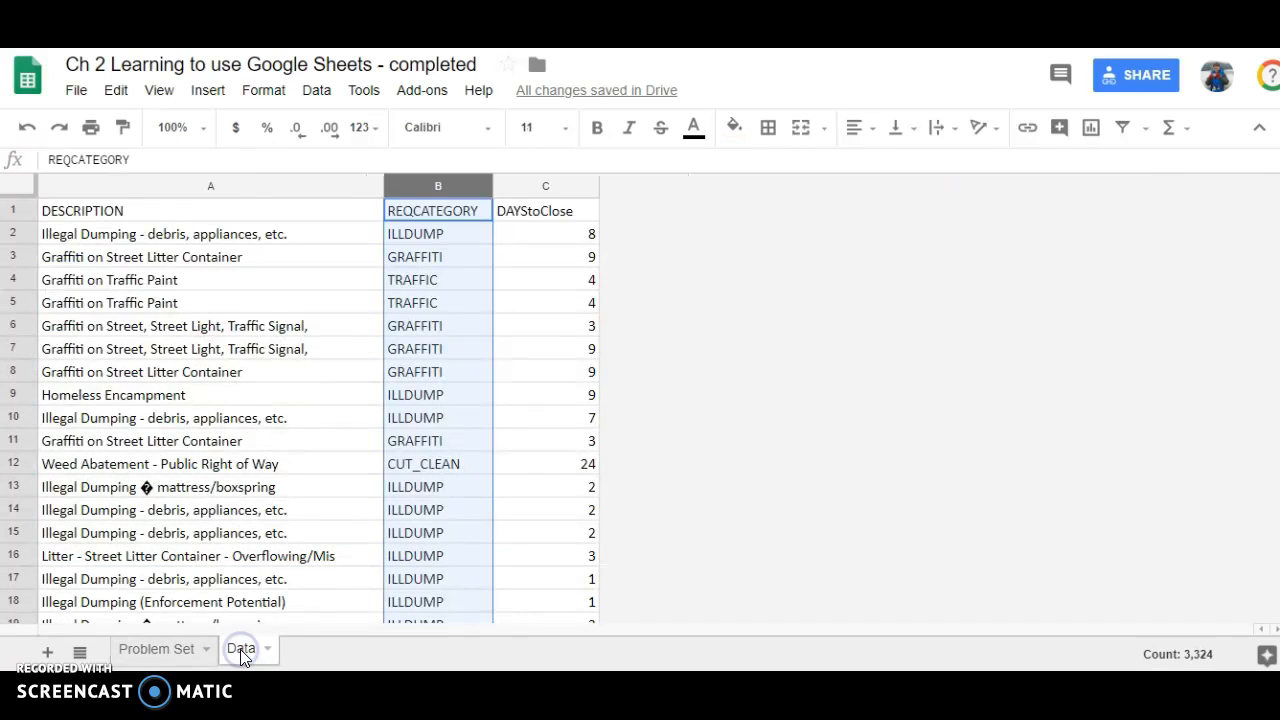
Examine the REQCATEGORY and DAYStoClose columns on the Data sheet, comparing individual category entries with a days-to-close entry.
click(556, 187)
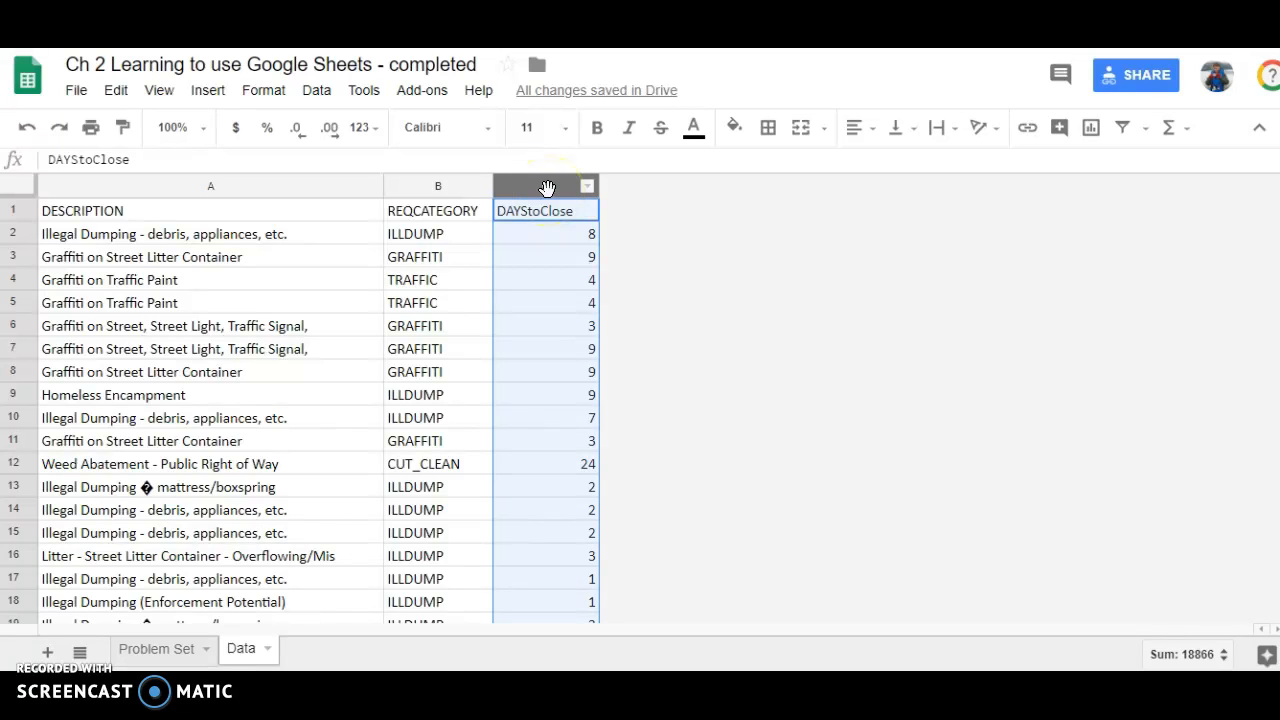
click(430, 188)
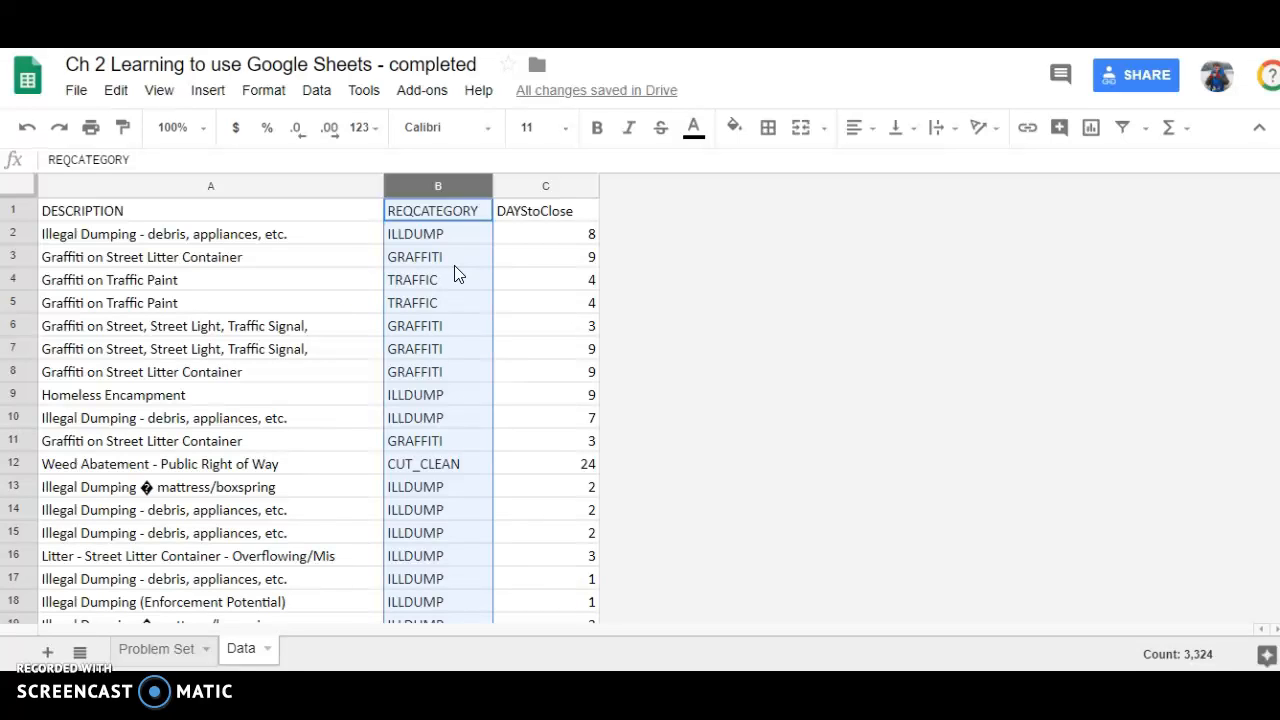
click(548, 186)
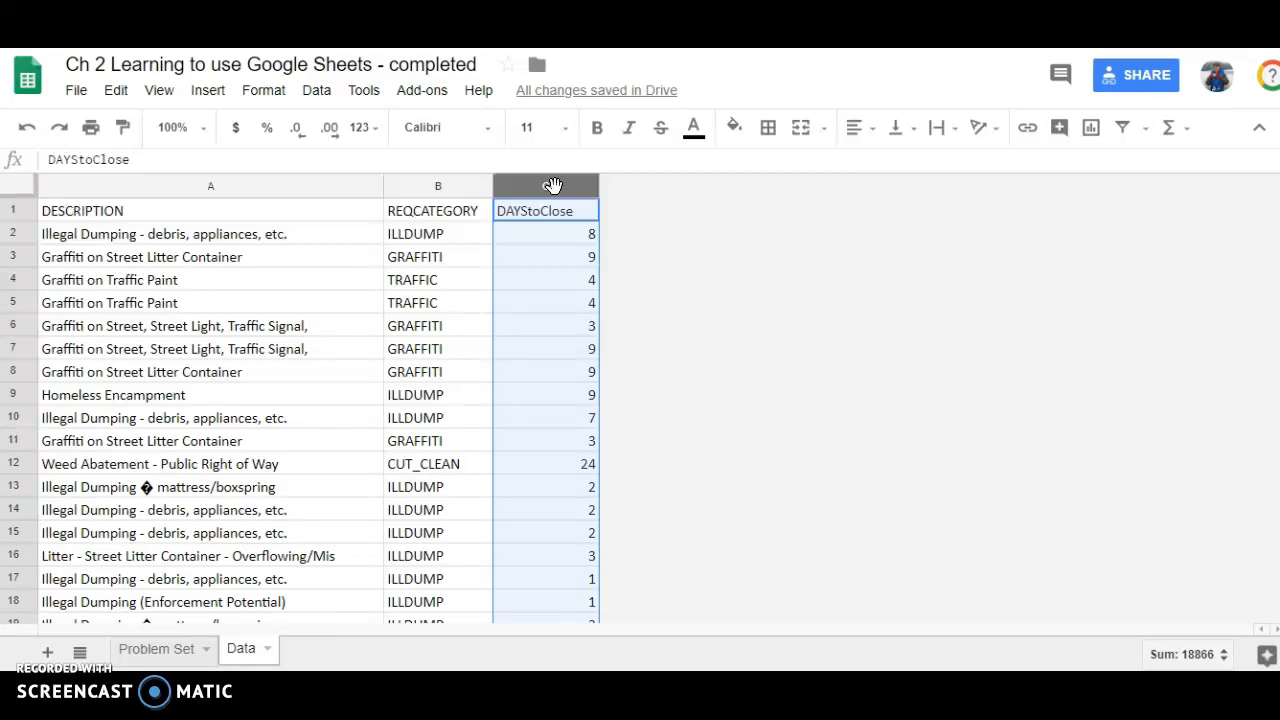
click(434, 236)
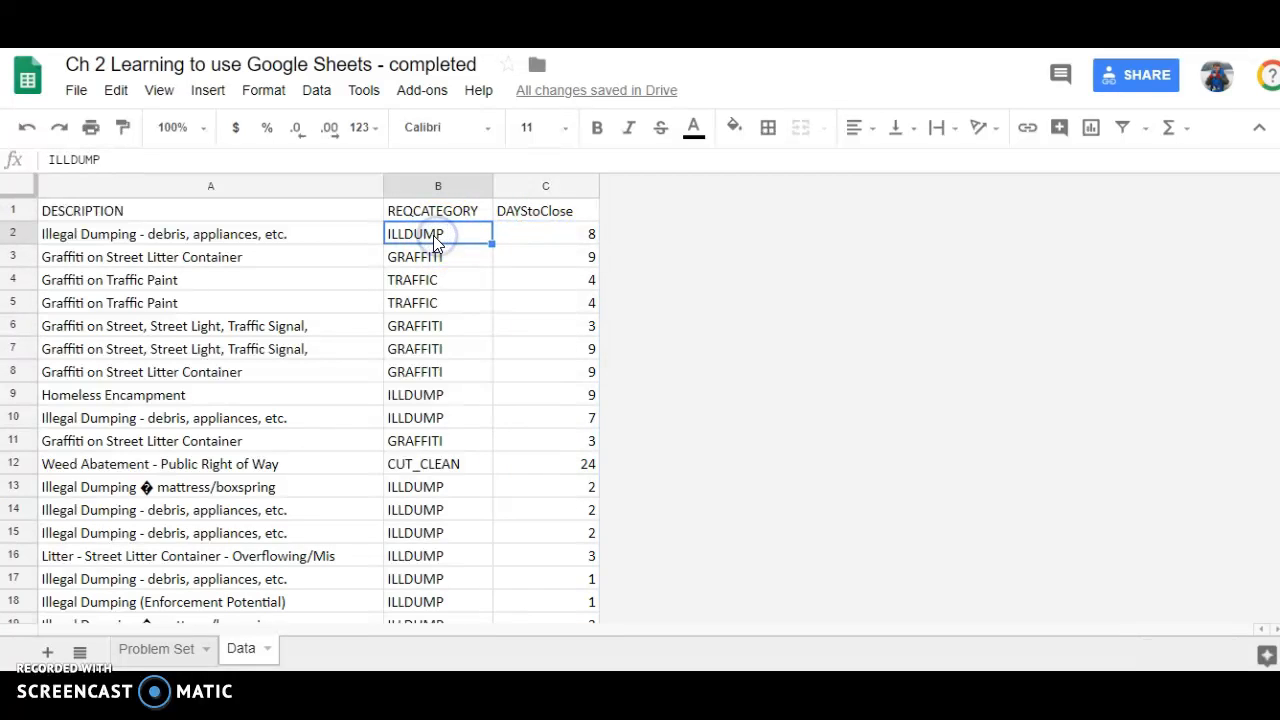
click(430, 258)
click(449, 283)
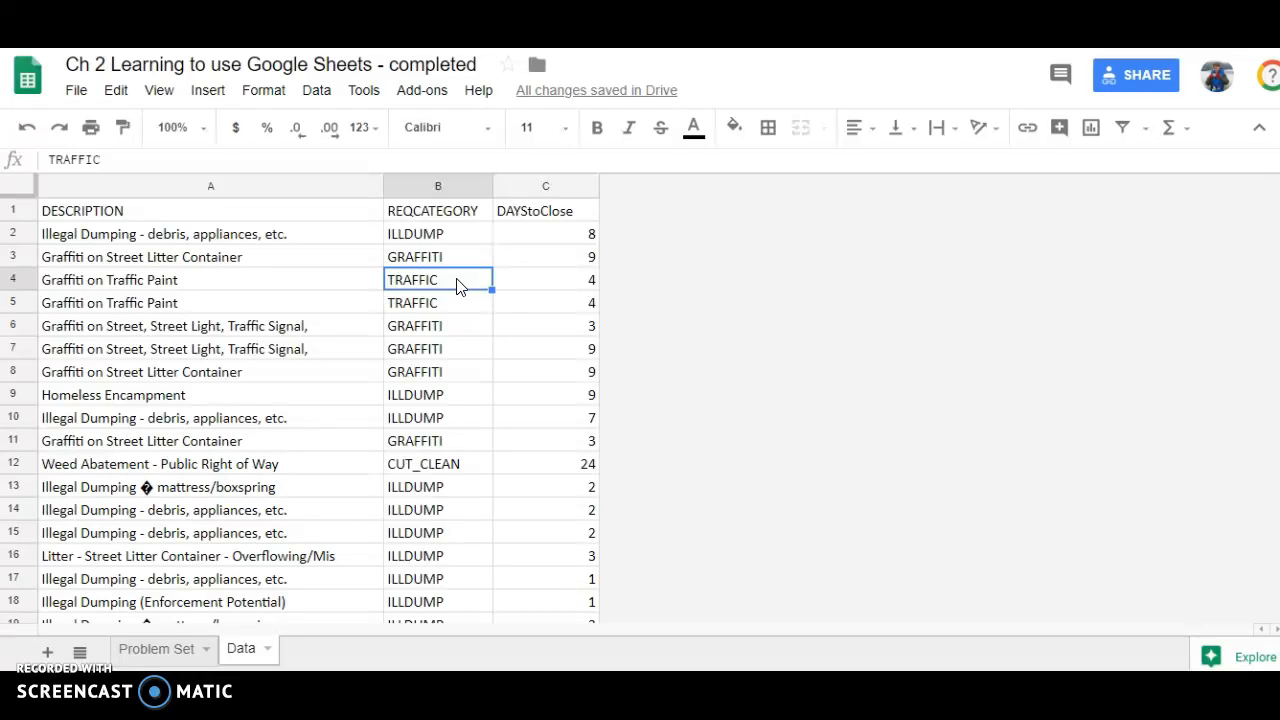
click(450, 285)
click(440, 185)
click(437, 236)
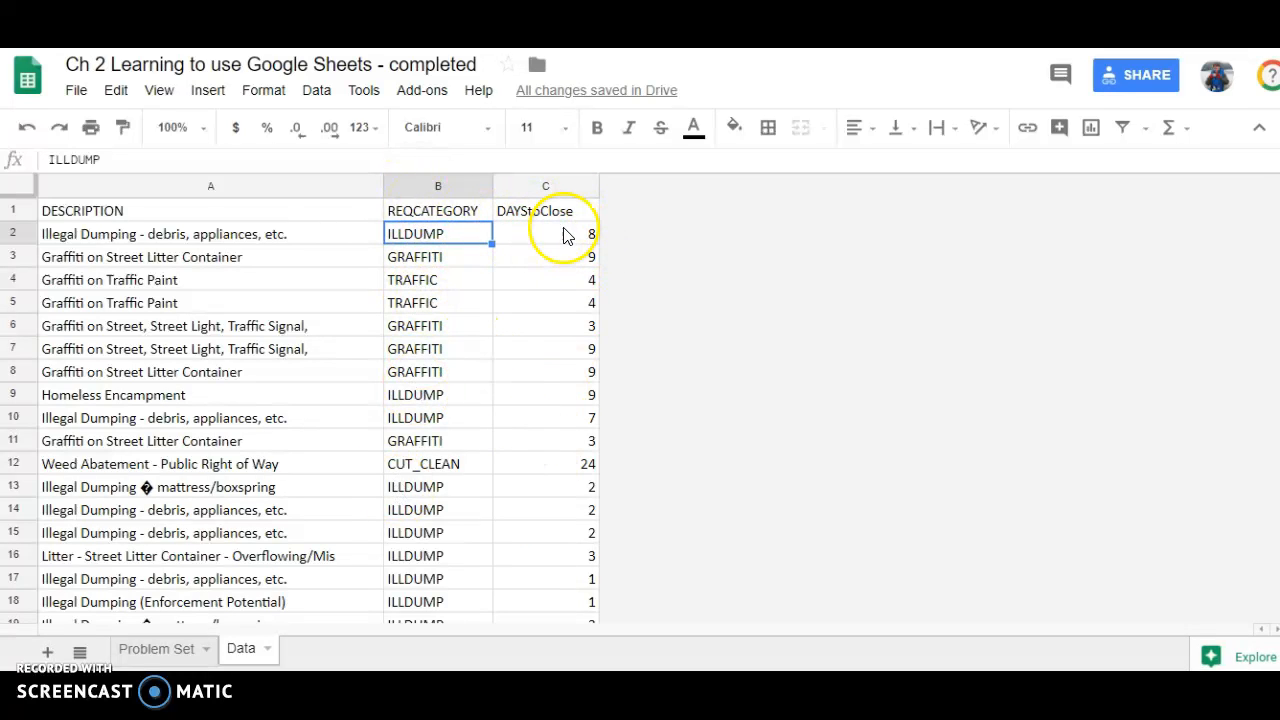
click(566, 241)
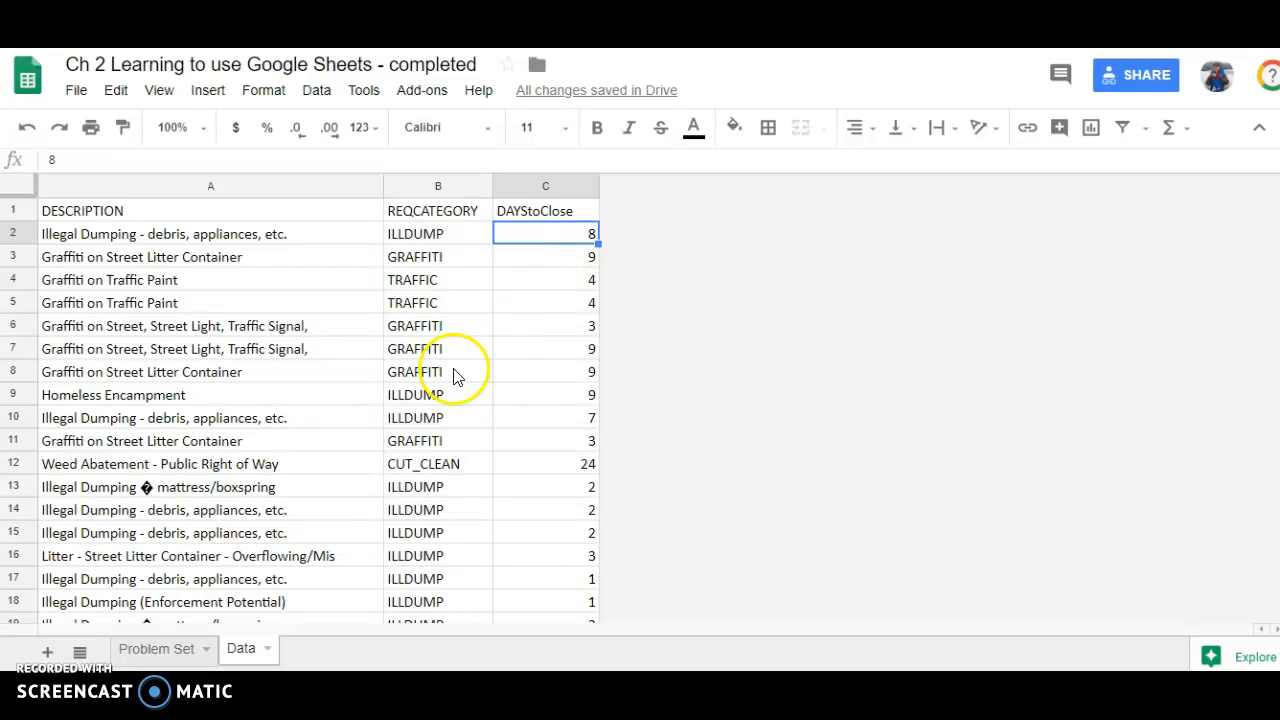
Insert a chart based on the whole REQCATEGORY column.
click(429, 187)
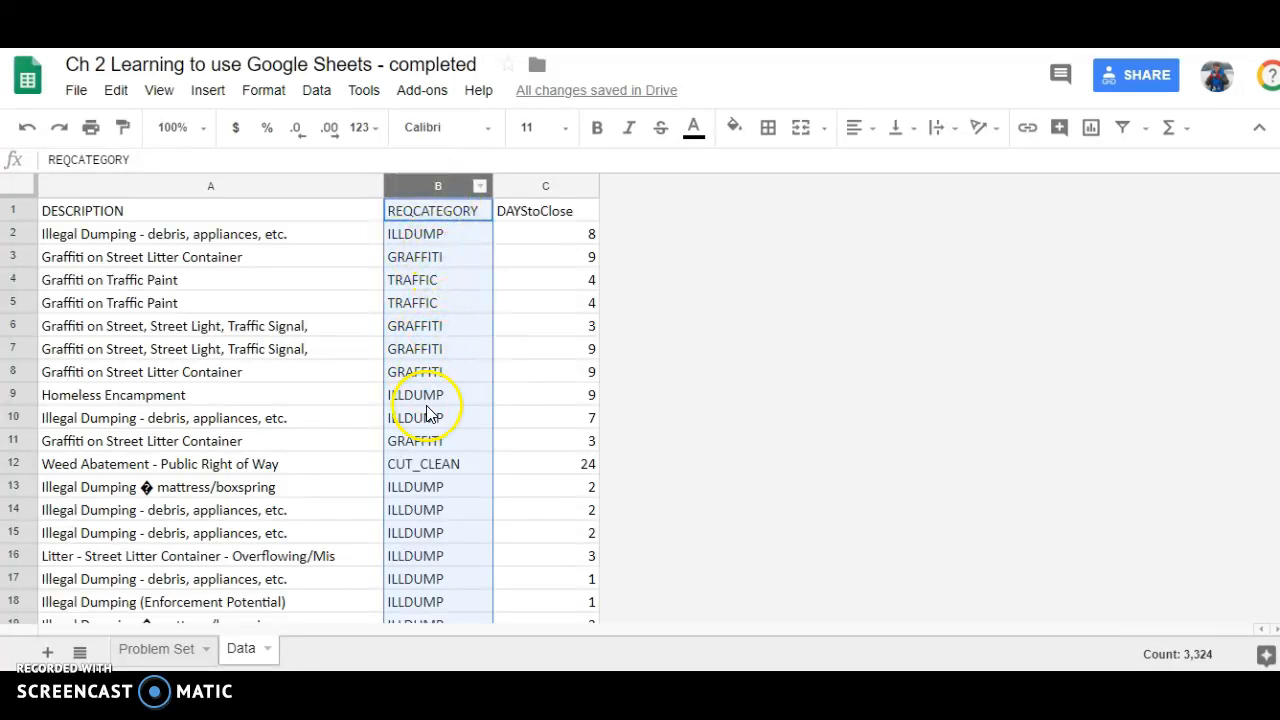
click(208, 91)
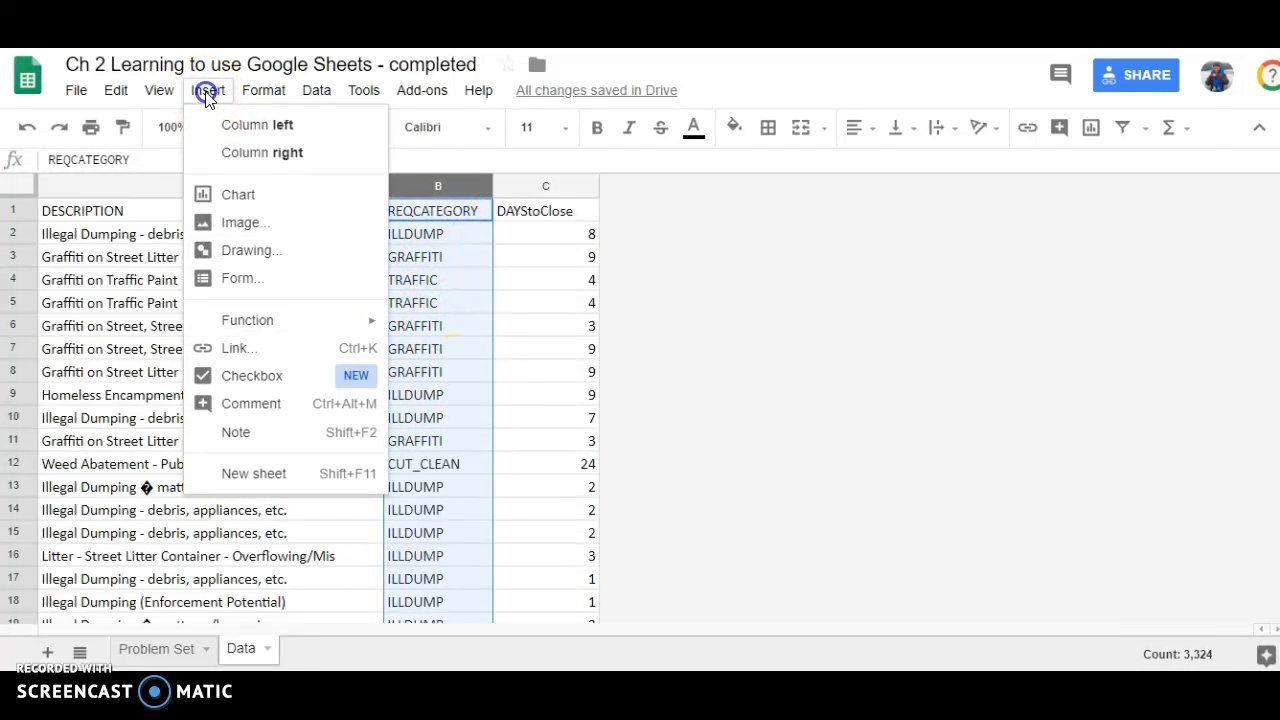
click(236, 199)
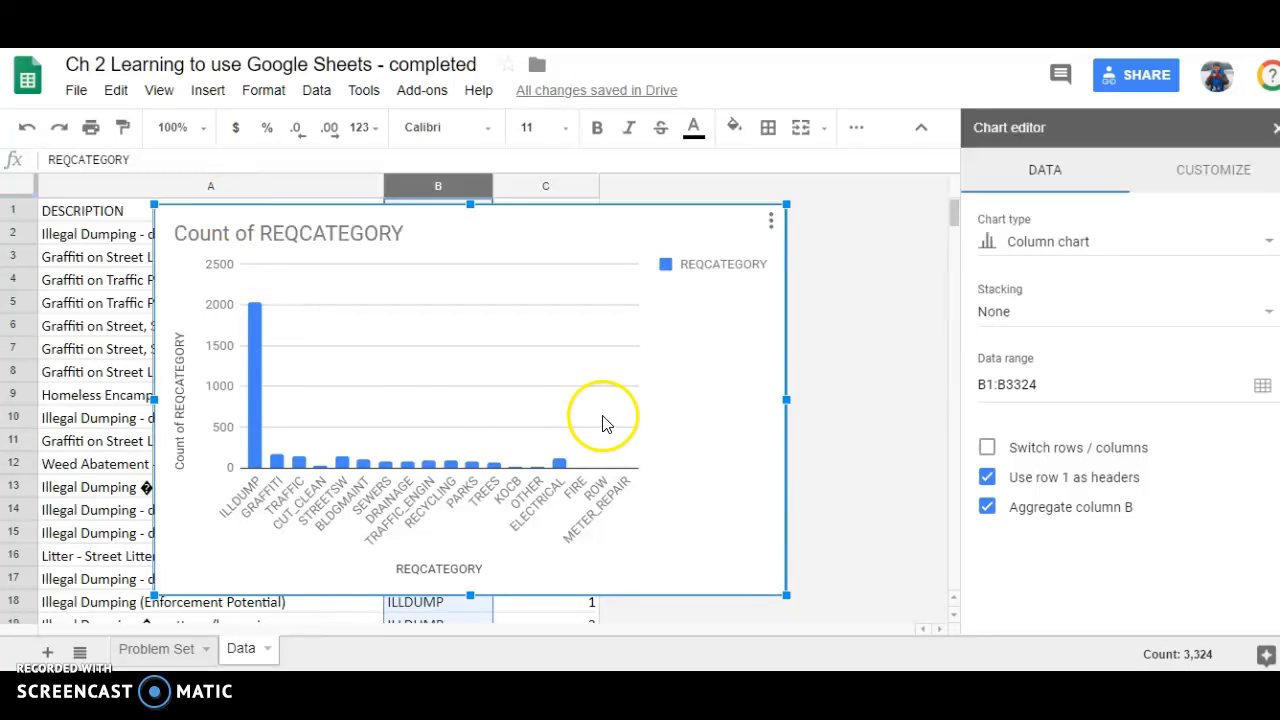
Browse the available chart types and inspect the counts of the ILLDUMP, GRAFFITI and TRAFFIC bars in the column chart.
click(1264, 242)
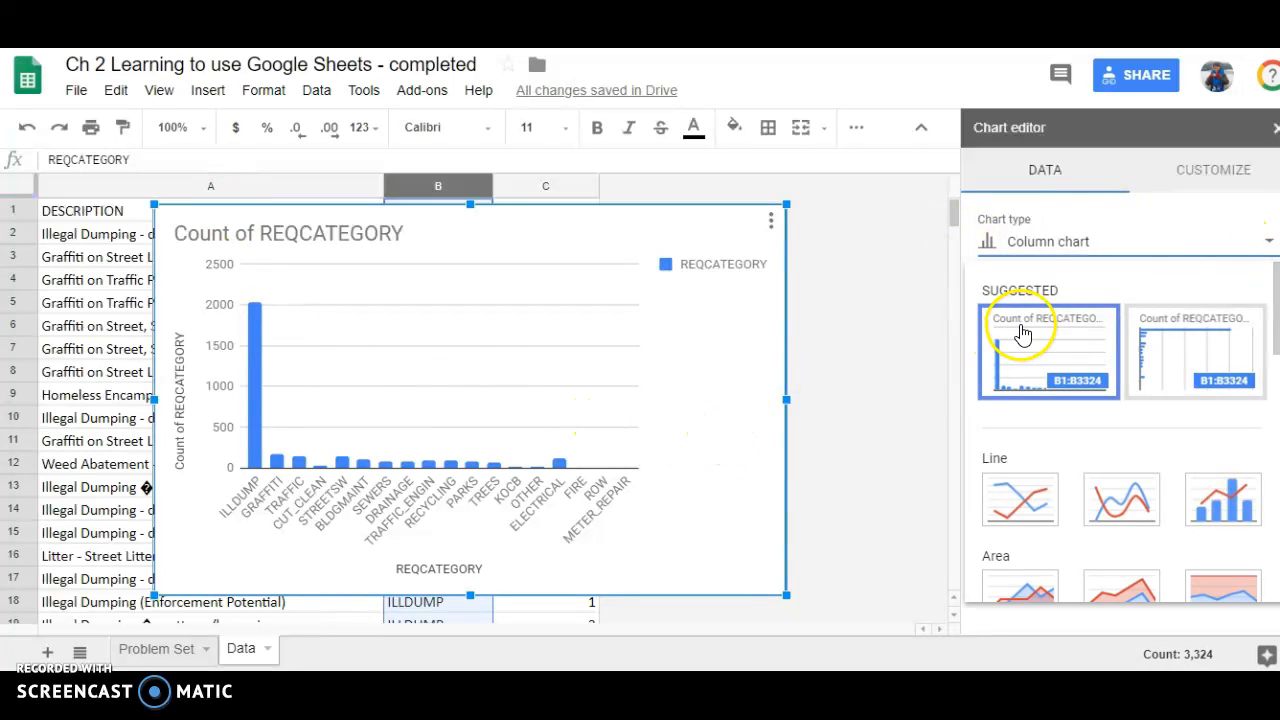
scroll(1034, 334, down, 5)
scroll(1066, 338, down, 3)
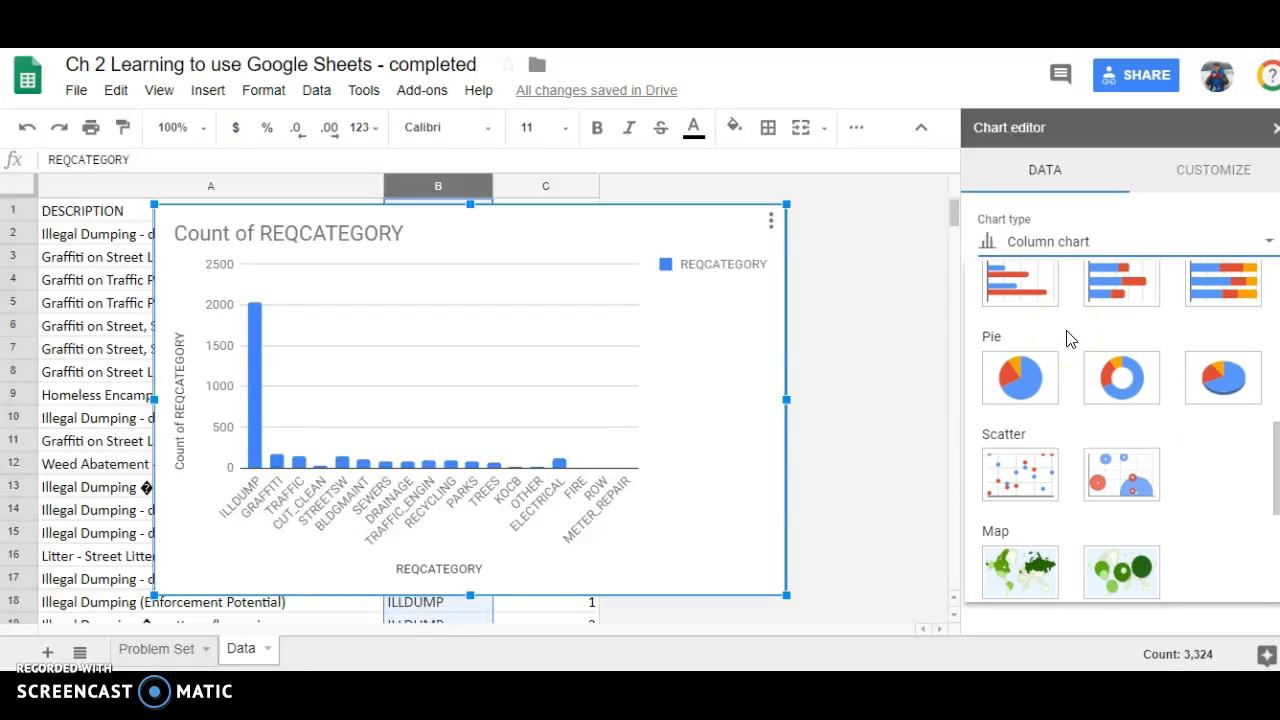
scroll(1057, 305, up, 2)
scroll(1057, 318, up, 2)
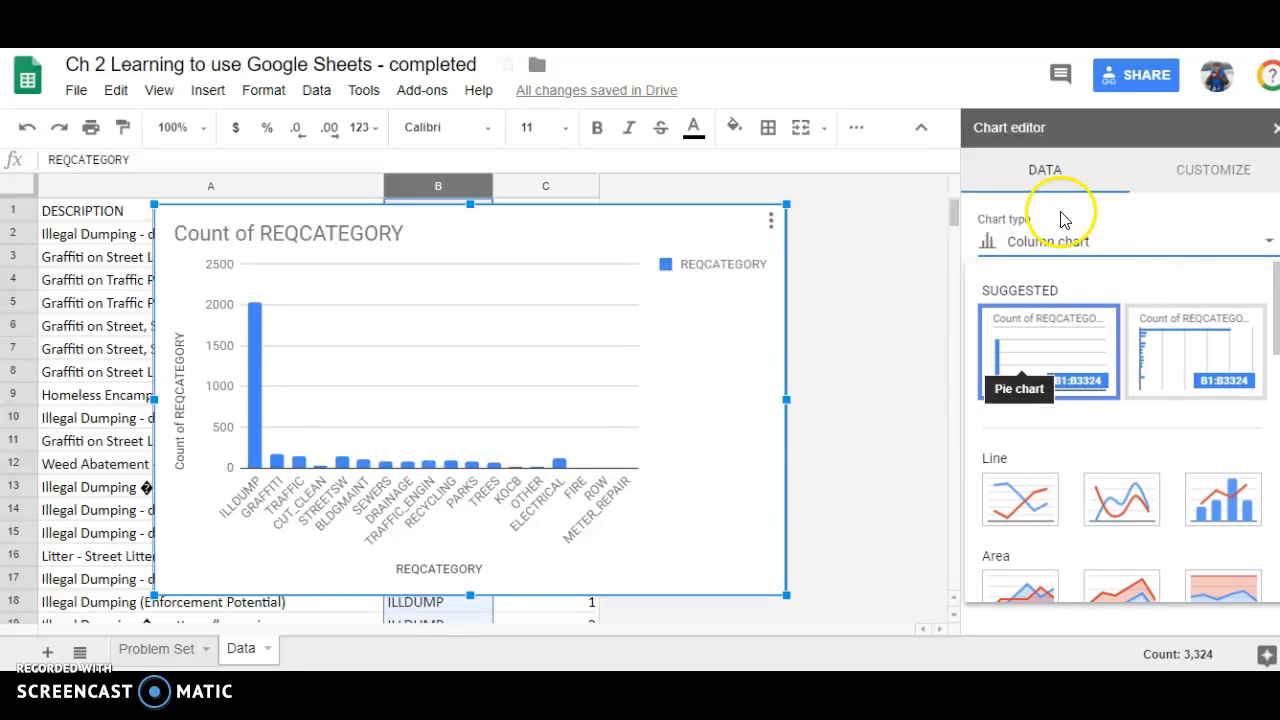
click(1060, 172)
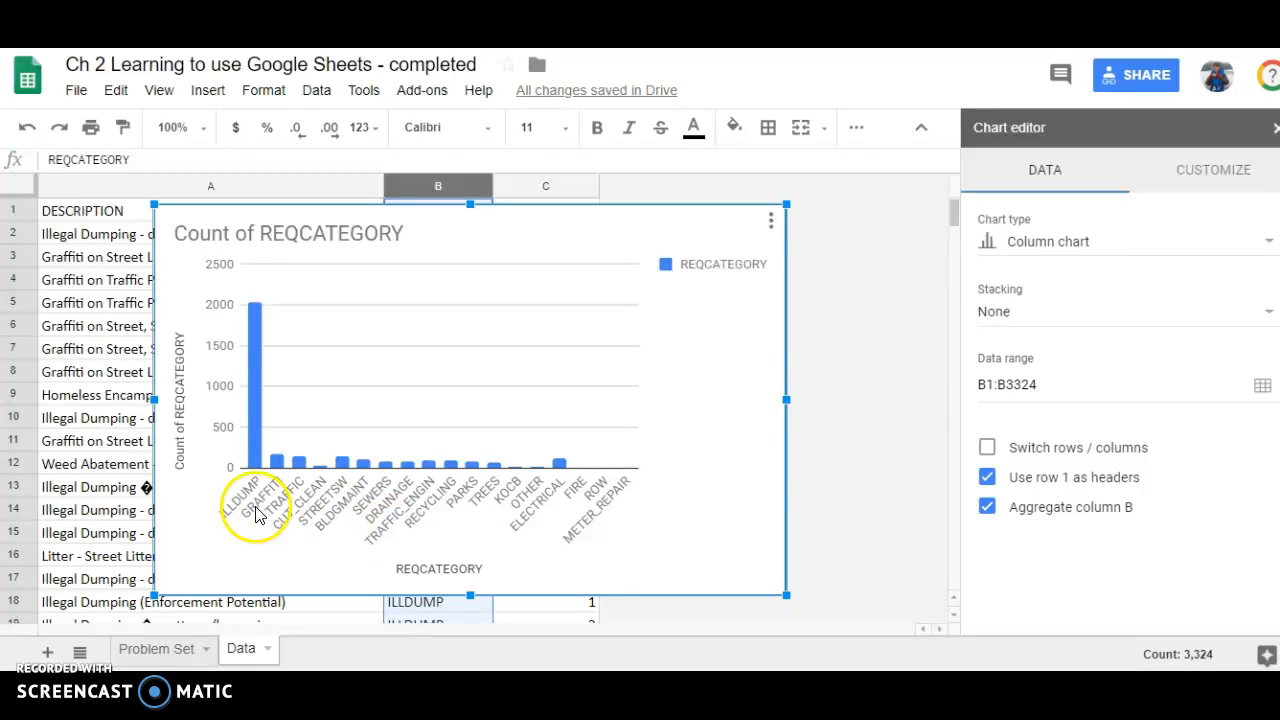
mouse_move(252, 462)
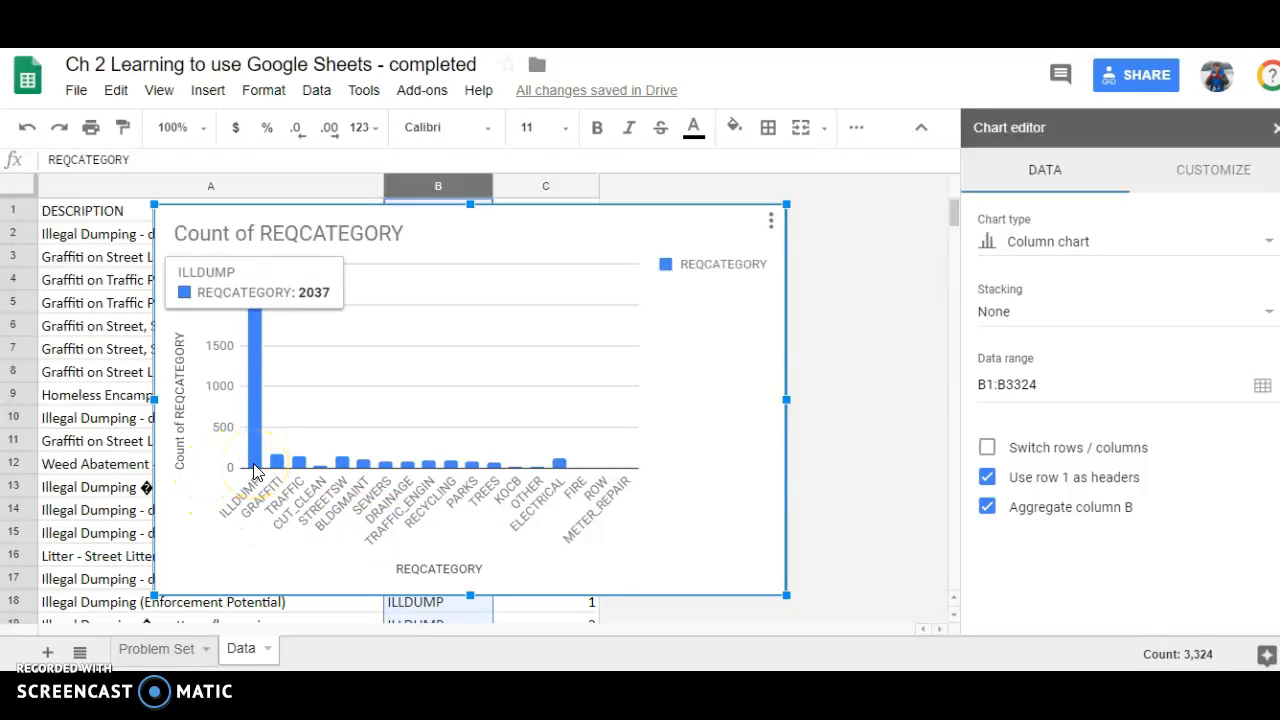
click(259, 373)
click(272, 461)
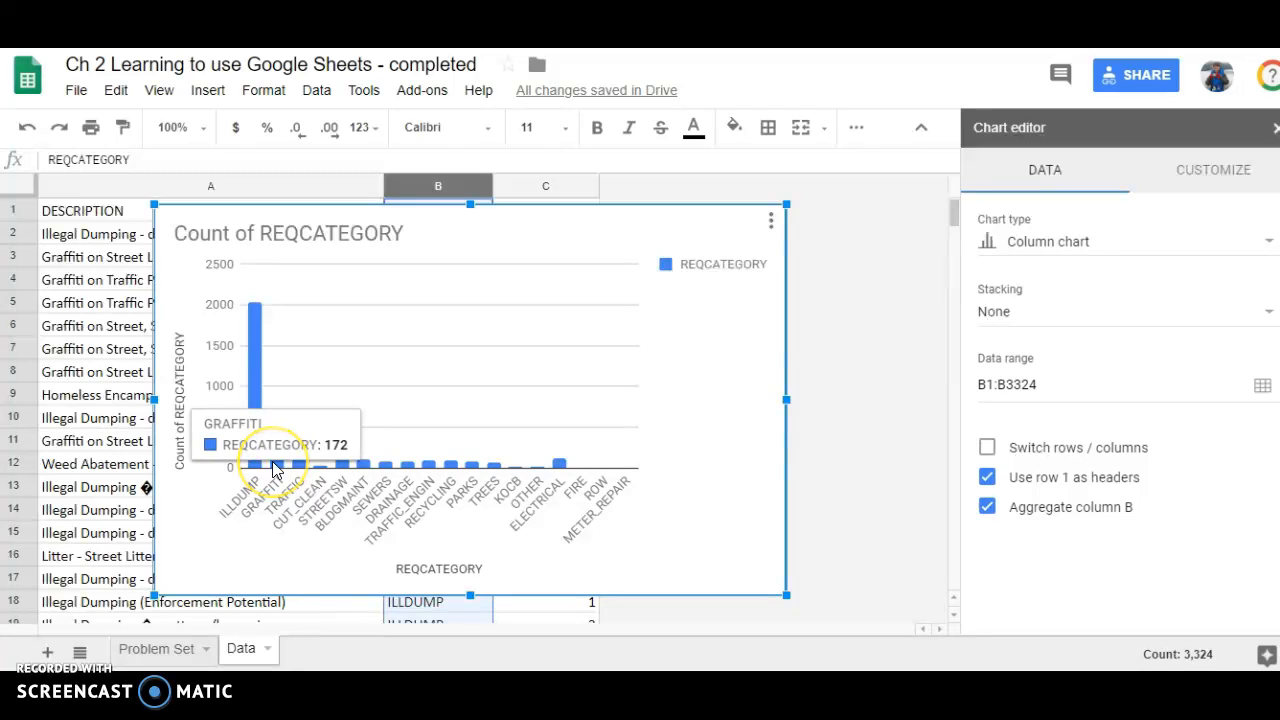
mouse_move(300, 462)
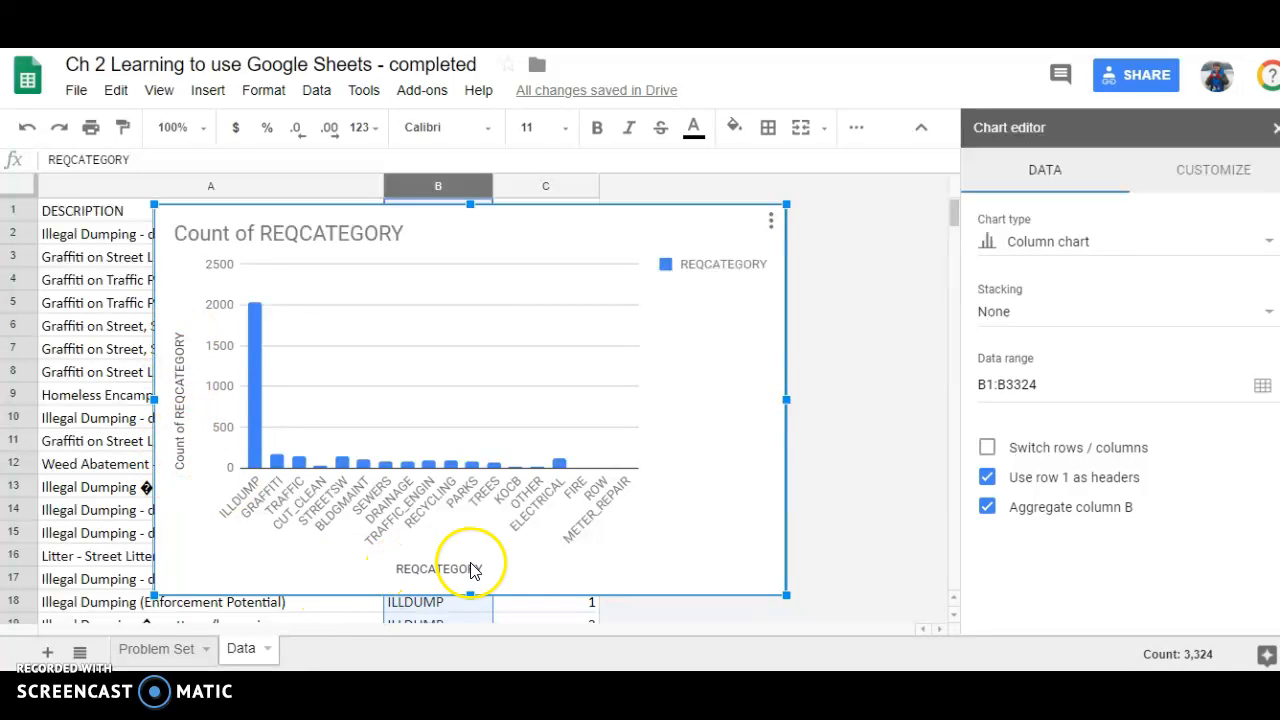
Replace the chart title with "How Many of Each Category of Request was made in April".
double_click(349, 230)
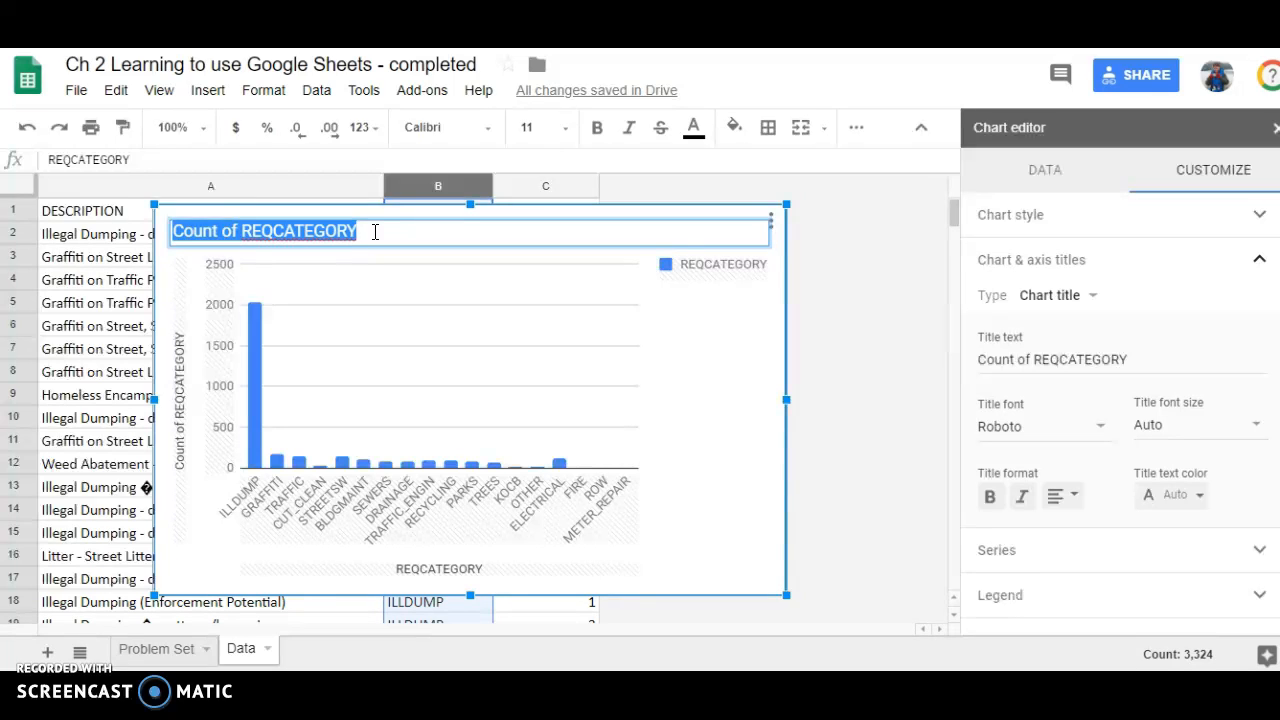
text(How Many of Each Category)
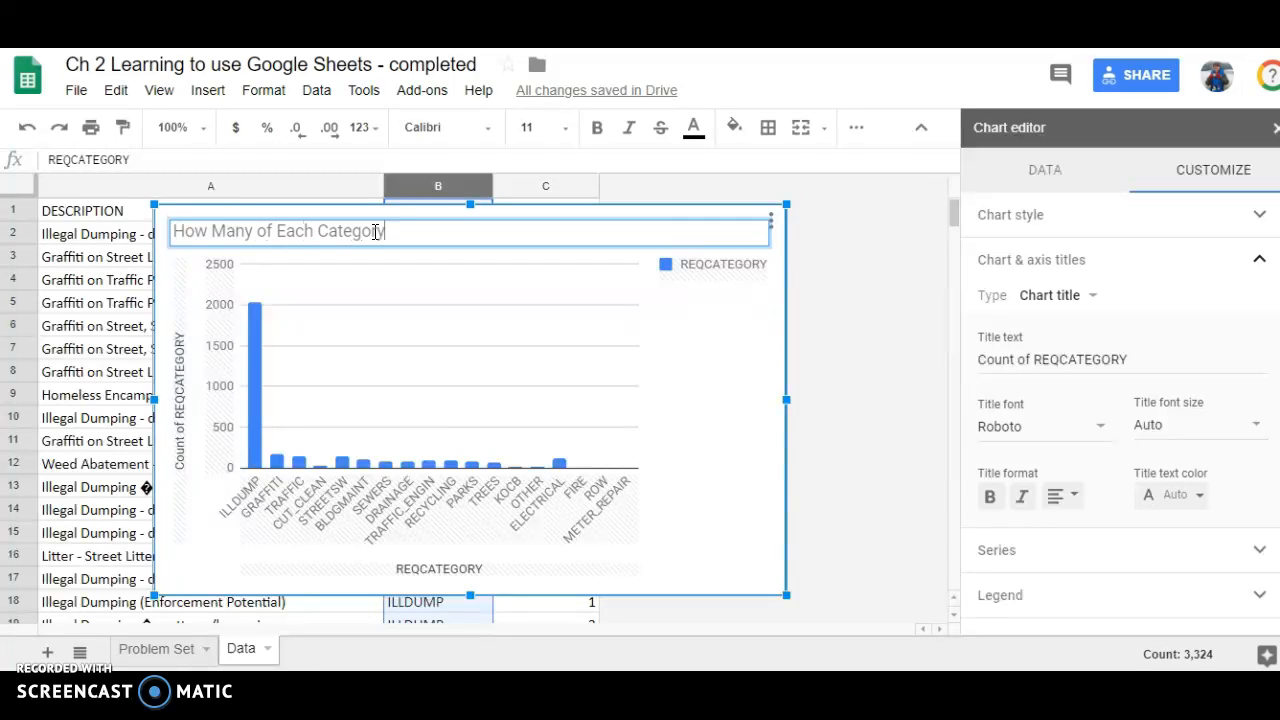
text( of Qe)
key(BackSpace)
key(BackSpace)
text(Squ)
key(BackSpace)
key(BackSpace)
text(equest was )
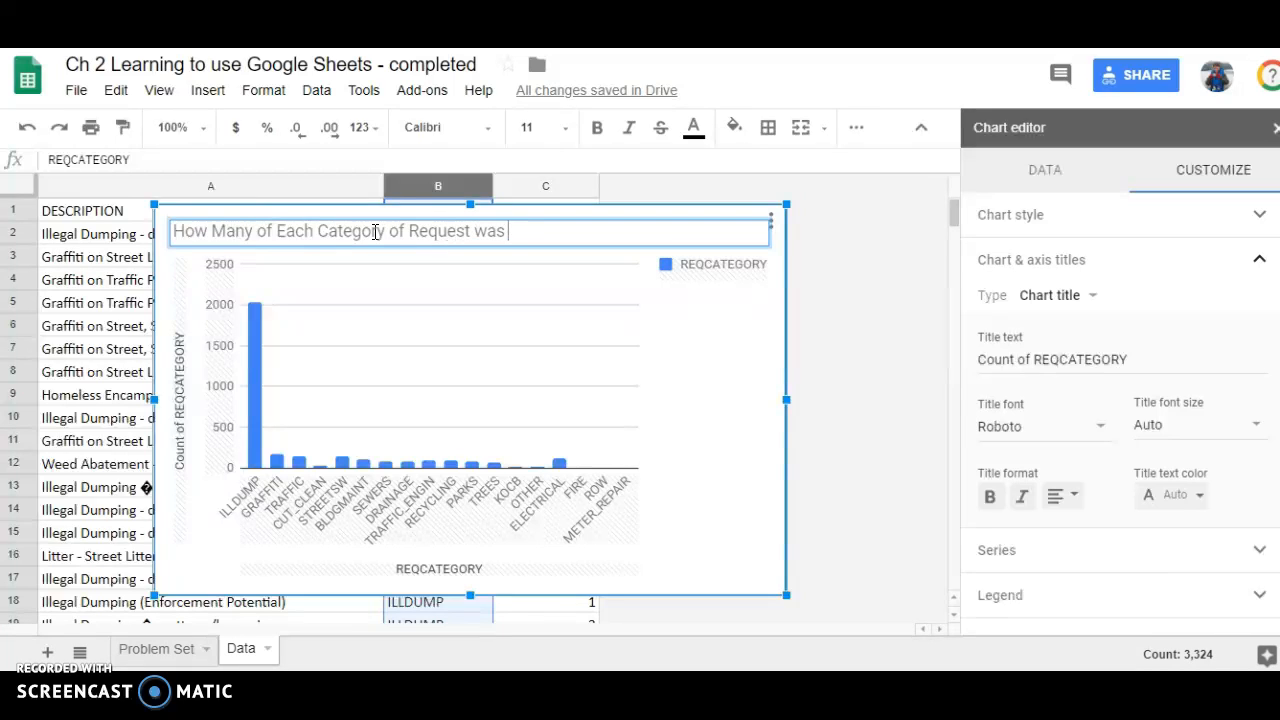
text(made in April)
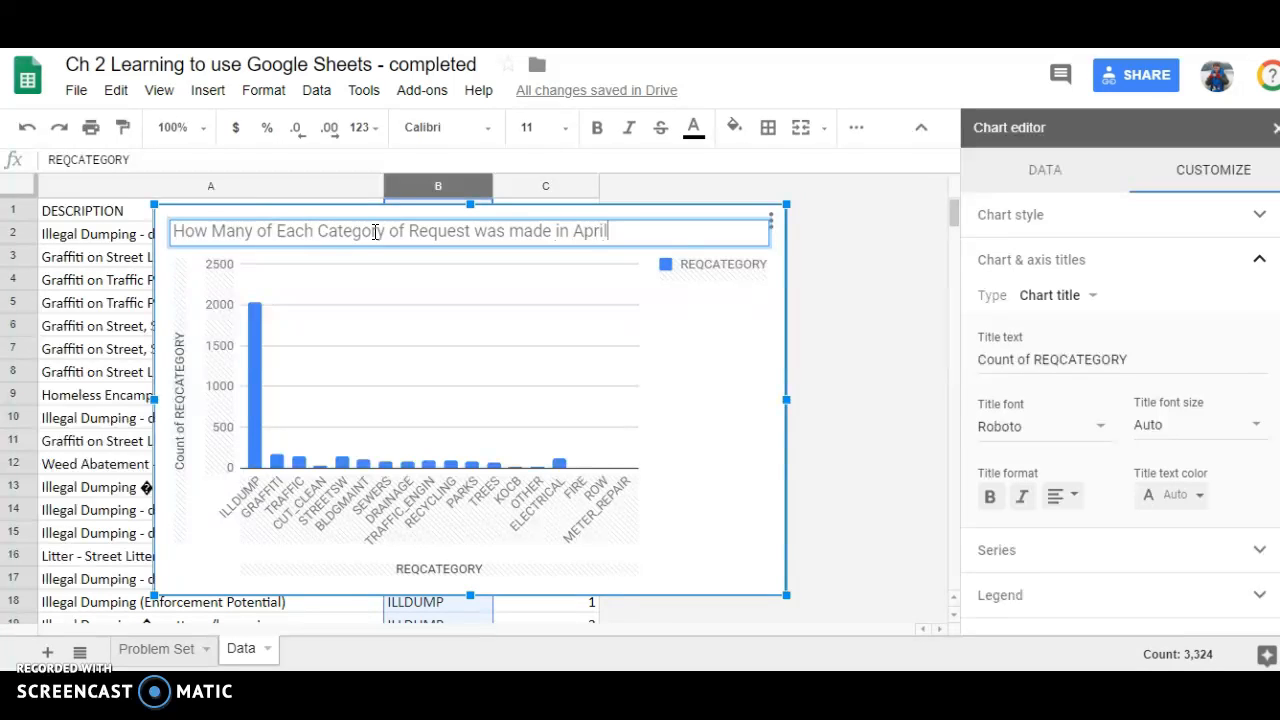
Capitalize "Made" in the chart title and end the title with a question mark.
click(520, 230)
key(BackSpace)
text(M)
click(628, 230)
text(?)
click(697, 463)
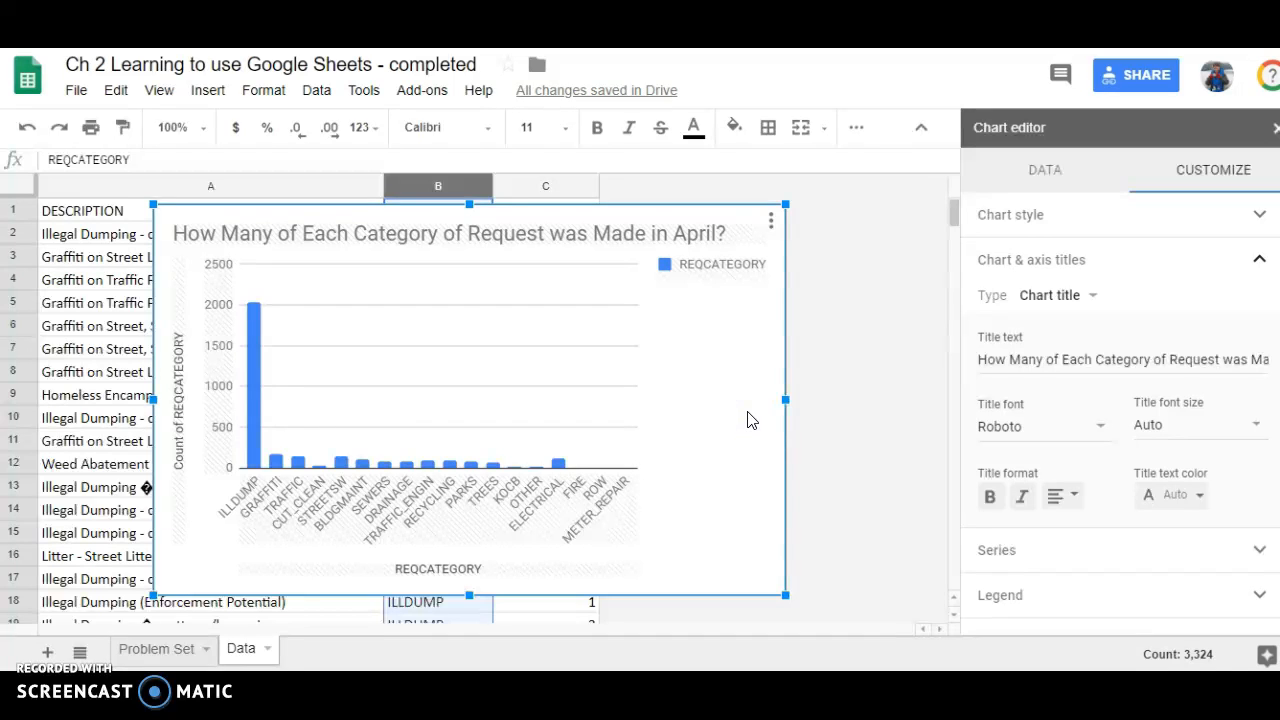
Paste the copied REQCATEGORY column chart at cell A26 of the Problem Set sheet, under Problem #2 part b.
click(157, 648)
click(83, 316)
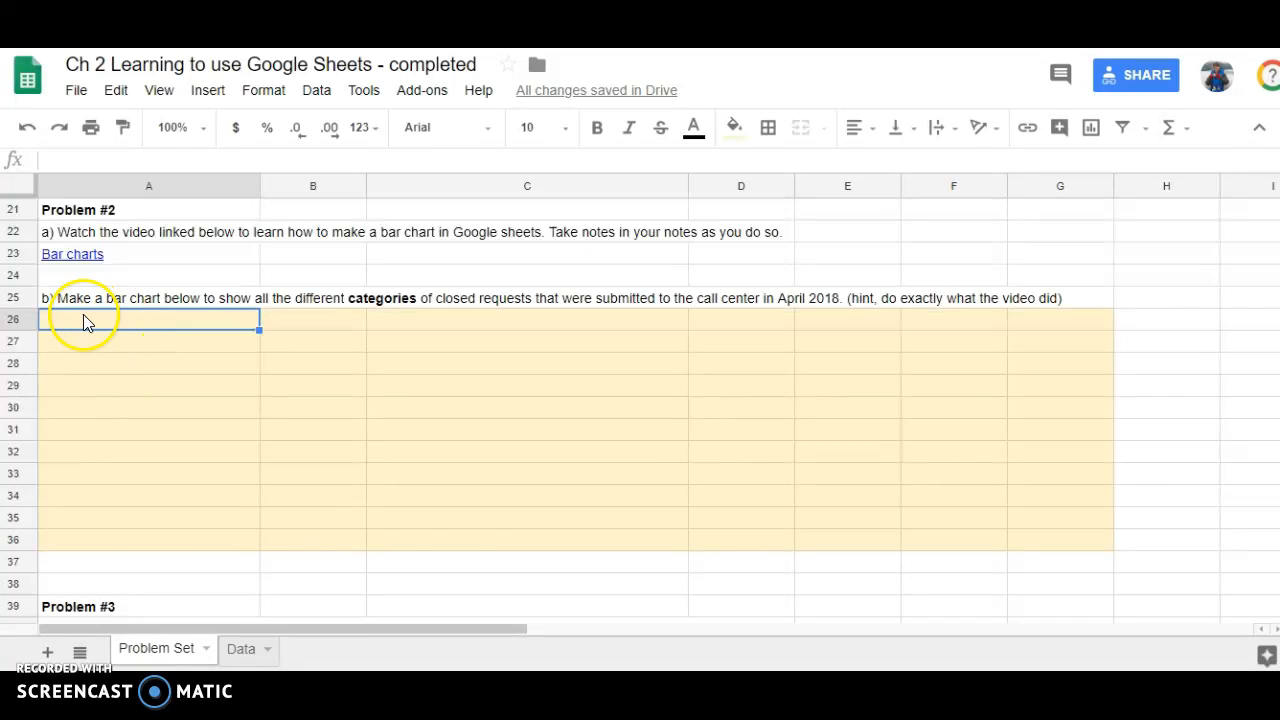
key(ctrl+v)
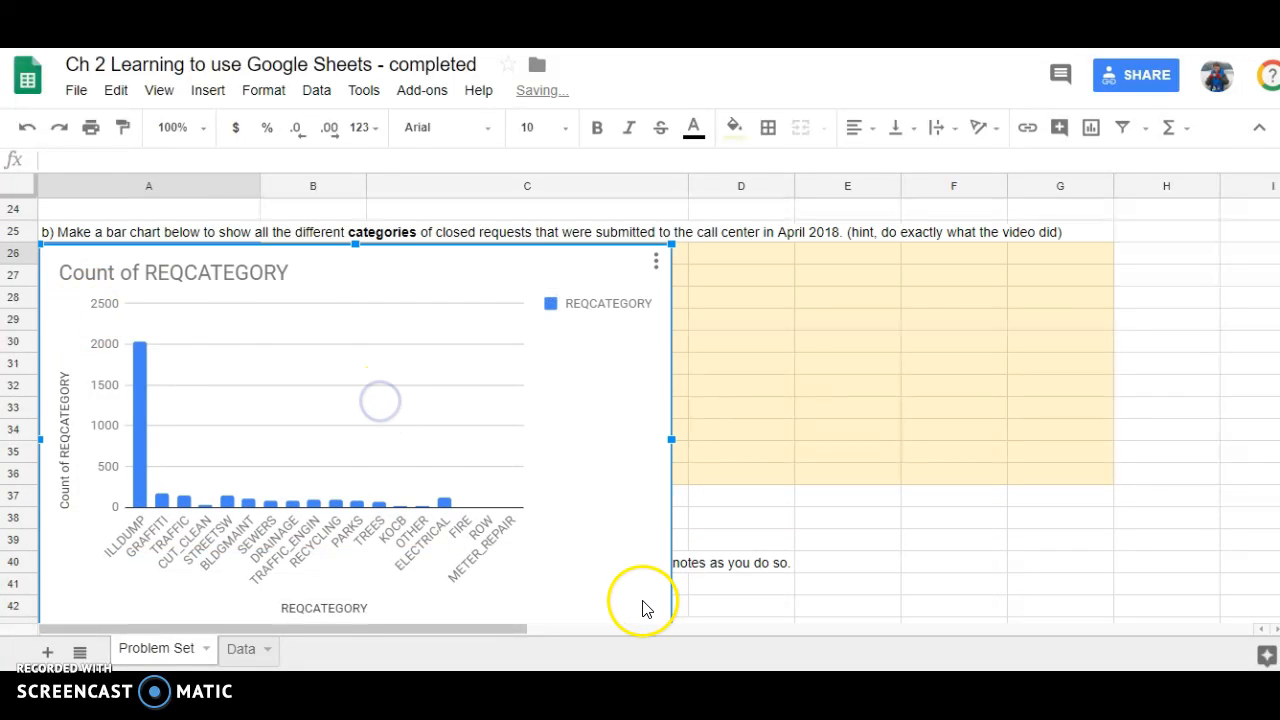
Resize the pasted chart so it spans columns A to G and ends at row 38, just above Problem #3.
scroll(690, 578, down, 1)
click(660, 568)
drag(366, 569, 363, 446)
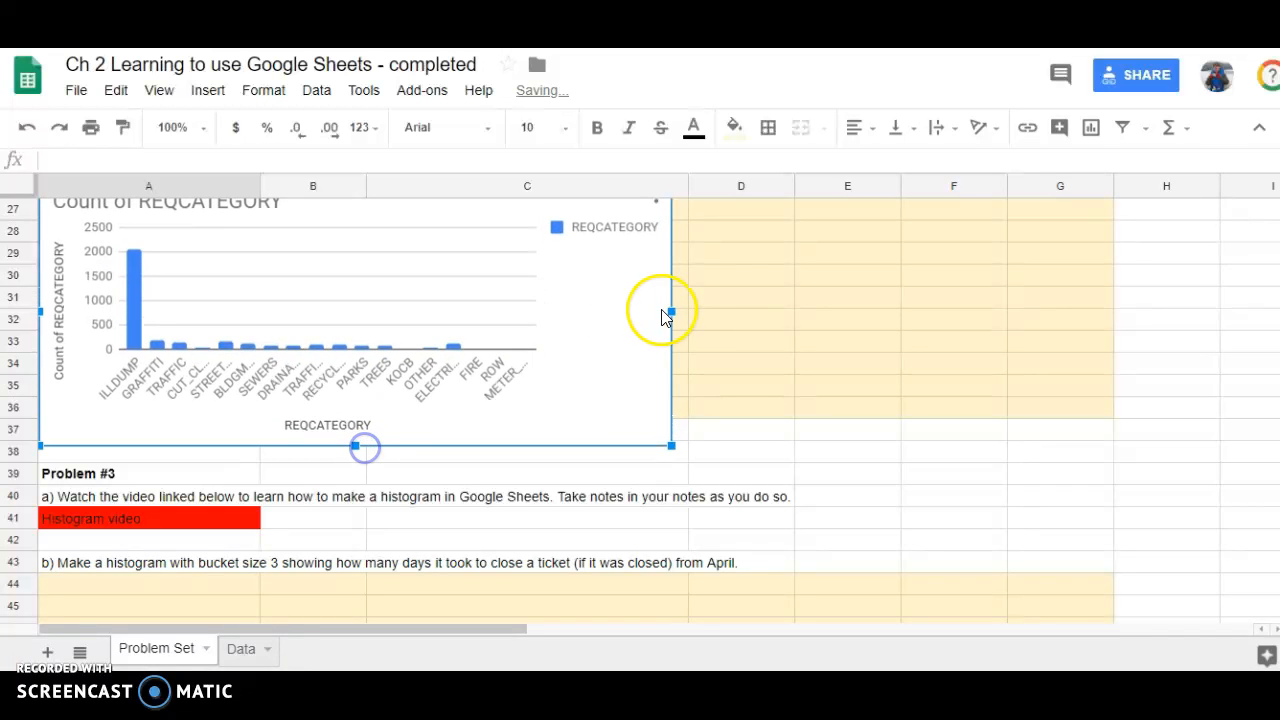
drag(674, 311, 1106, 318)
drag(567, 446, 571, 462)
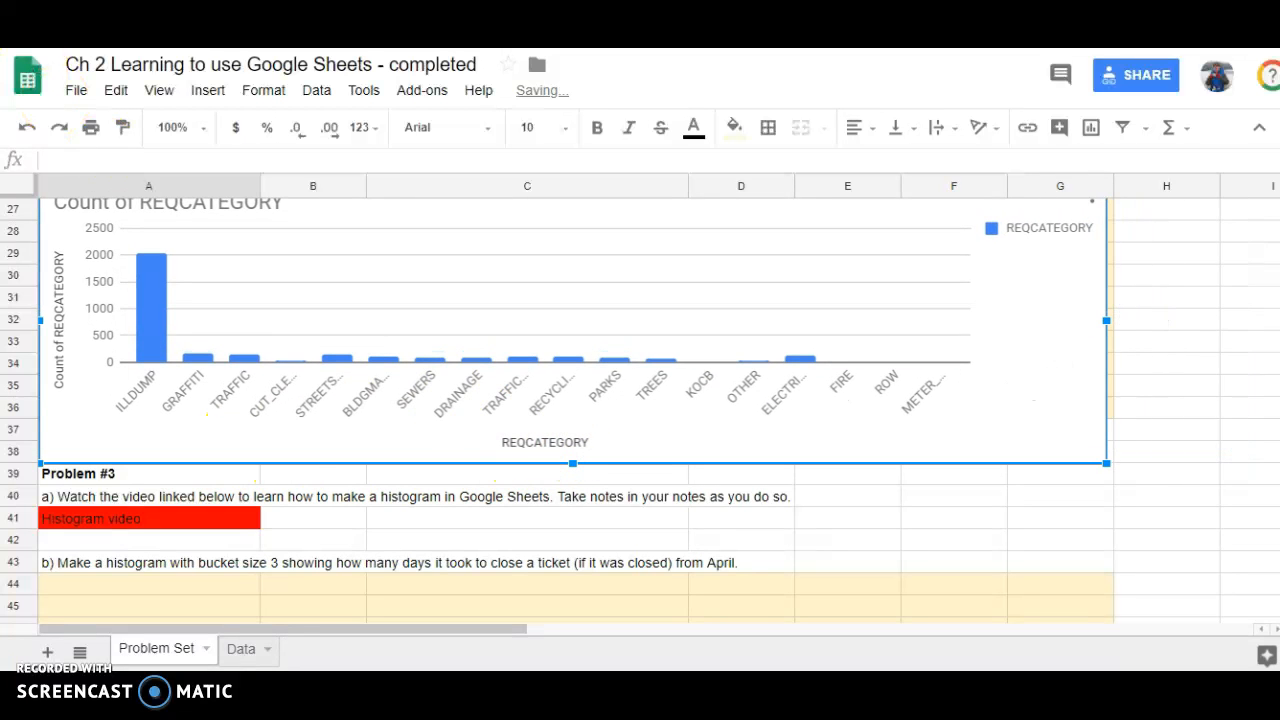